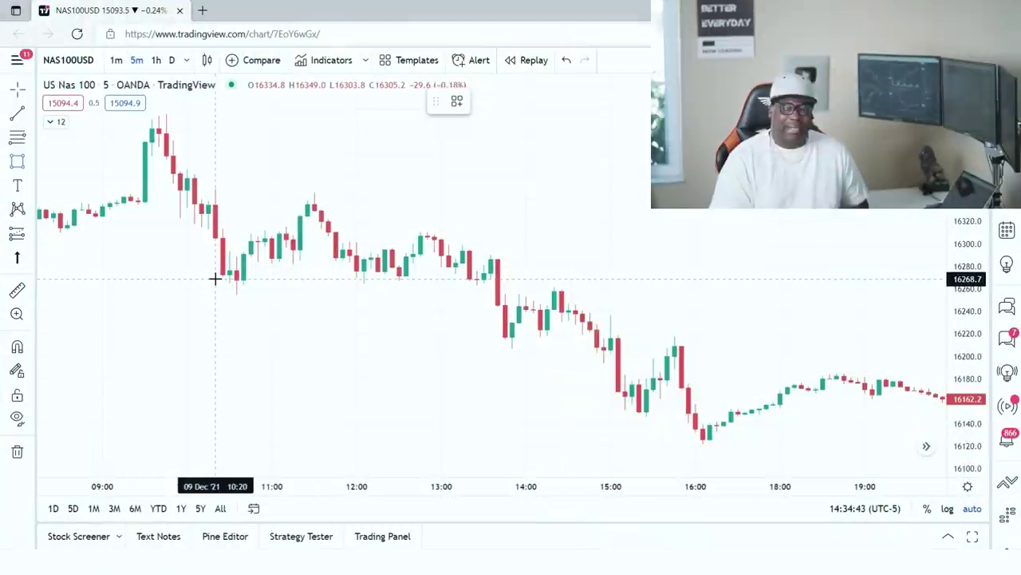
- Draw a rectangle zone from 16268.7 down to 16251.5 on the NAS100USD chart, spanning 10:20 to 15:05 on 9 December
mouse_move(215, 277)
mouse_down()
mouse_move(329, 310)
mouse_move(470, 289)
mouse_move(618, 298)
mouse_up()
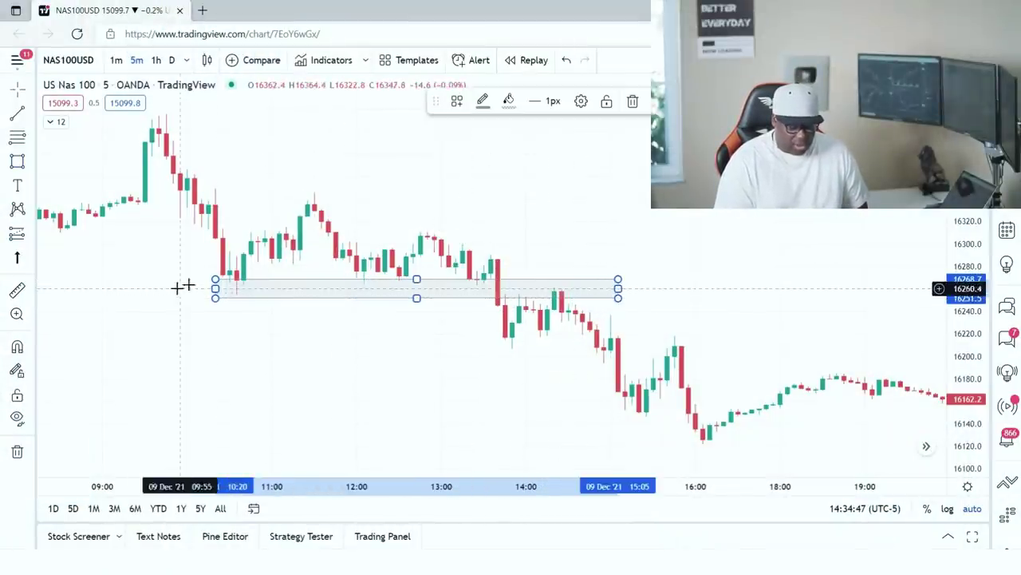
click(505, 344)
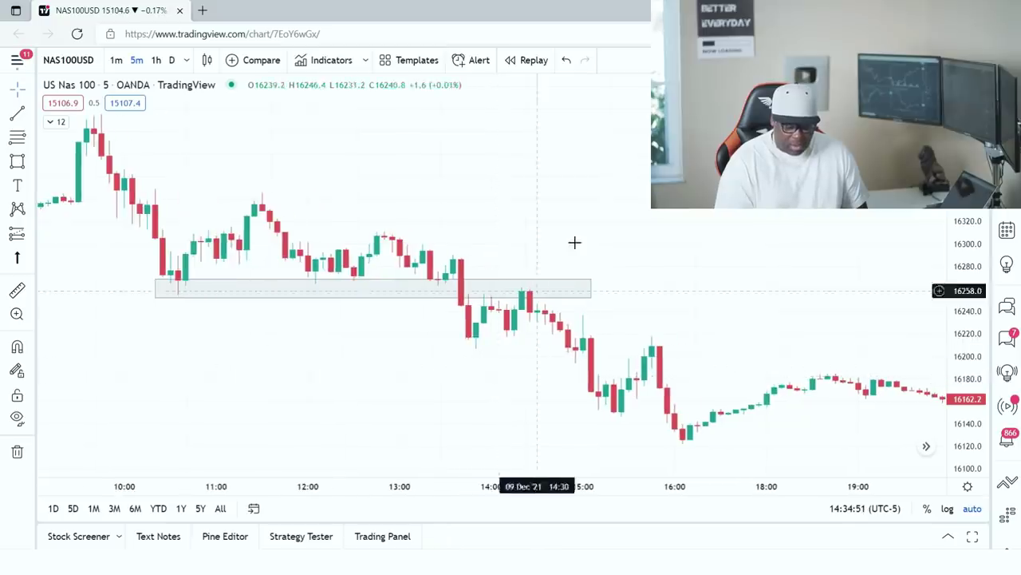
scroll(666, 216, down, 2)
scroll(666, 216, up, 2)
scroll(485, 216, up, 4)
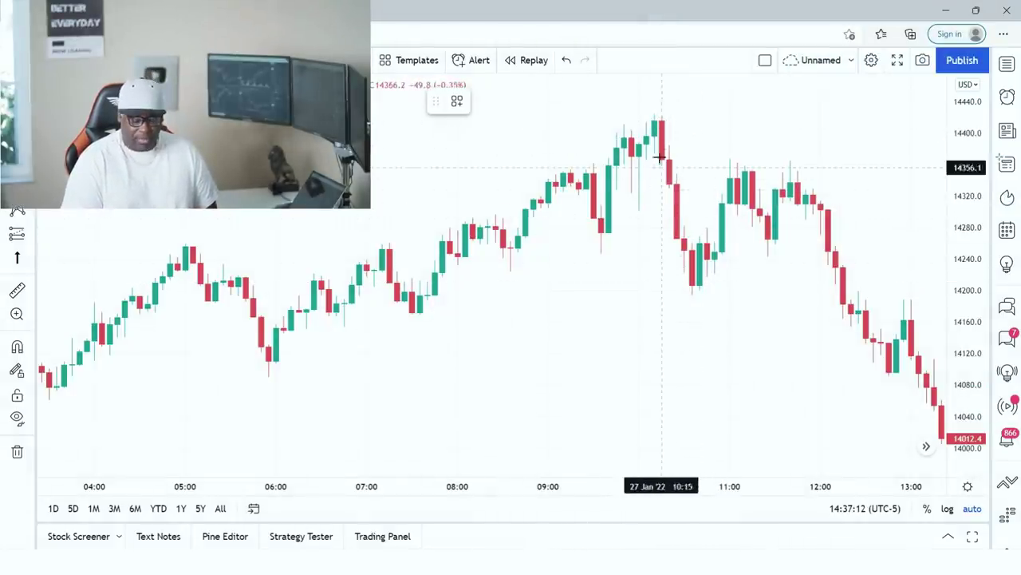
- Draw a rectangle zone below the 27 January high, from 14413.7 down to 14363.7 and spanning 09:55 to 13:10
click(631, 122)
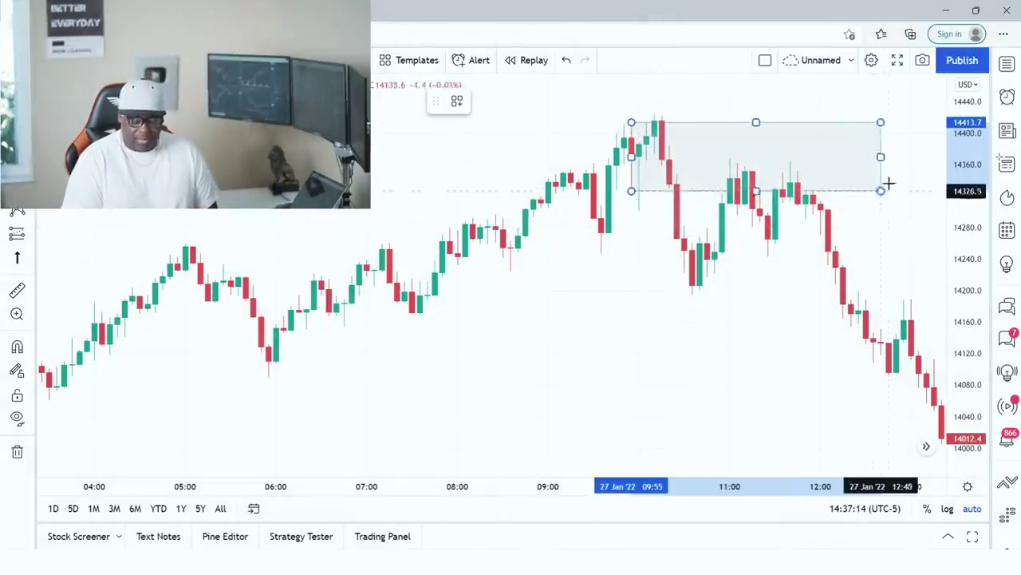
click(927, 161)
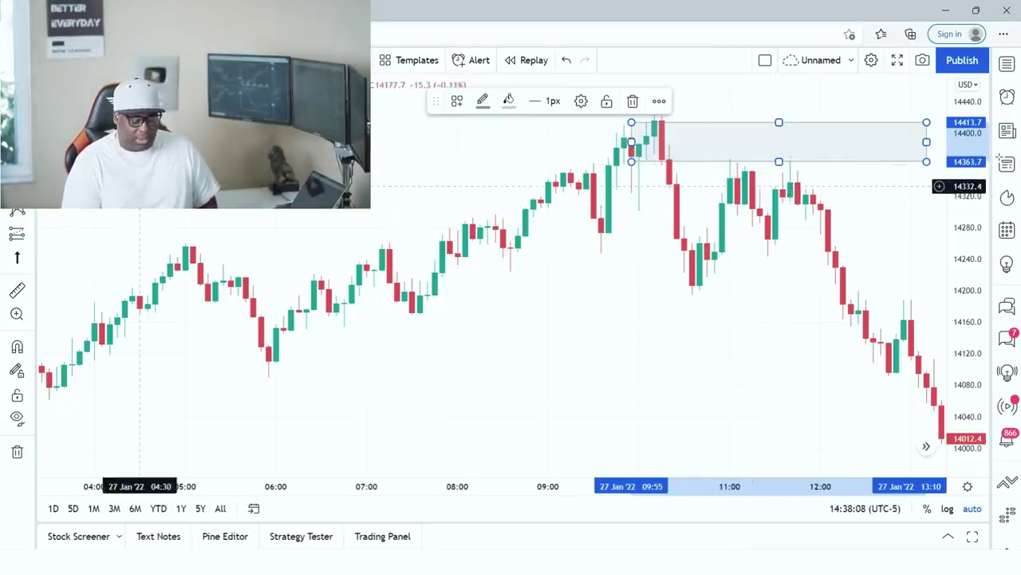
- Place a short position at 14314.6 with its stop at 14366.3 and target at 14100.4, and move it clear of the candles
click(791, 200)
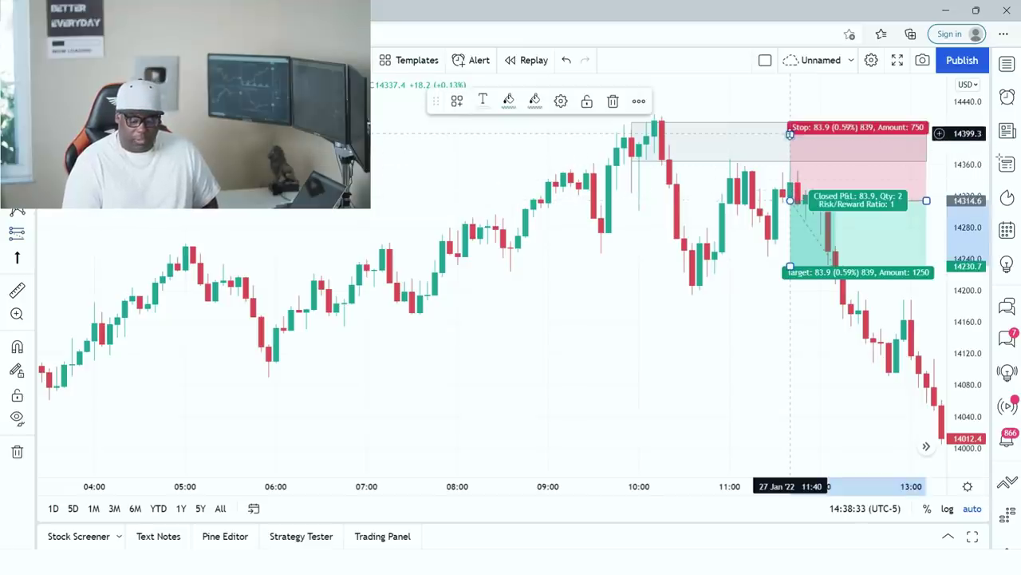
drag(794, 147, 782, 180)
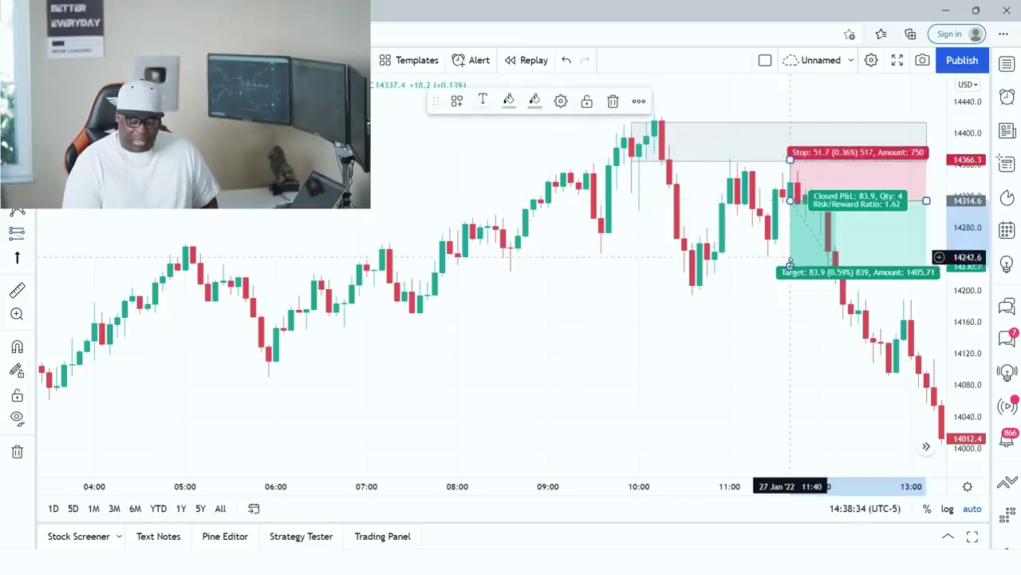
drag(790, 266, 666, 364)
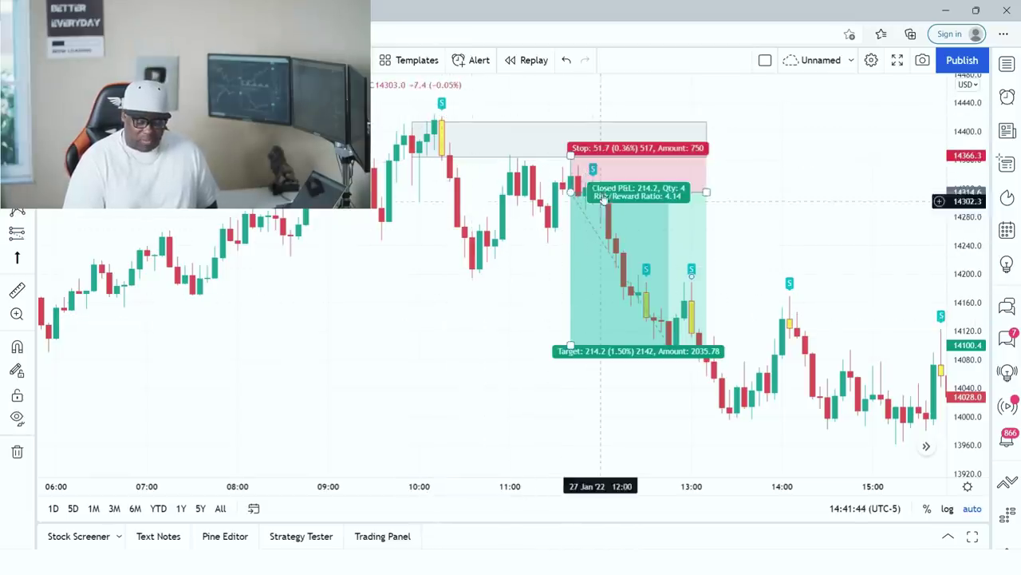
drag(607, 176, 365, 393)
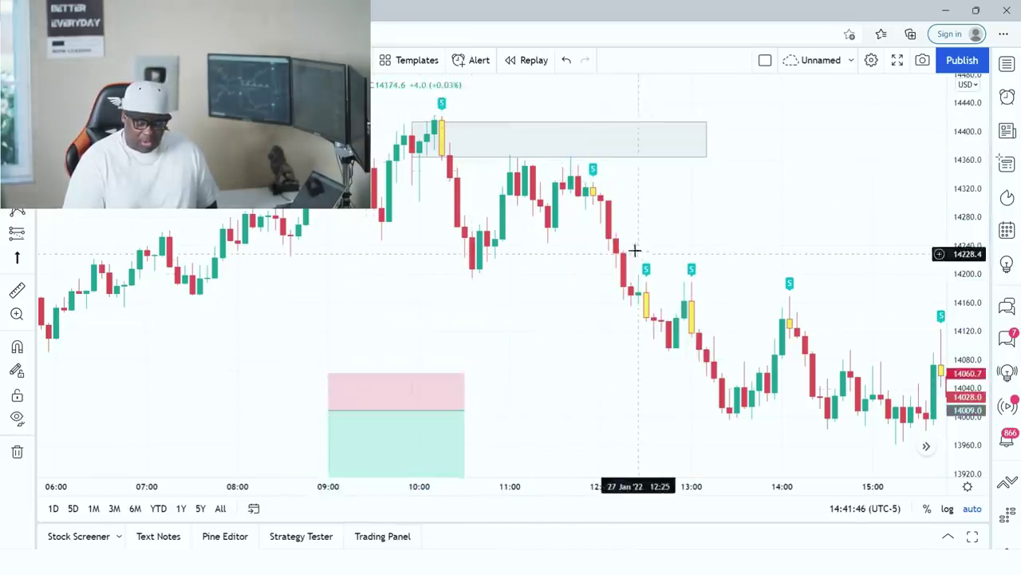
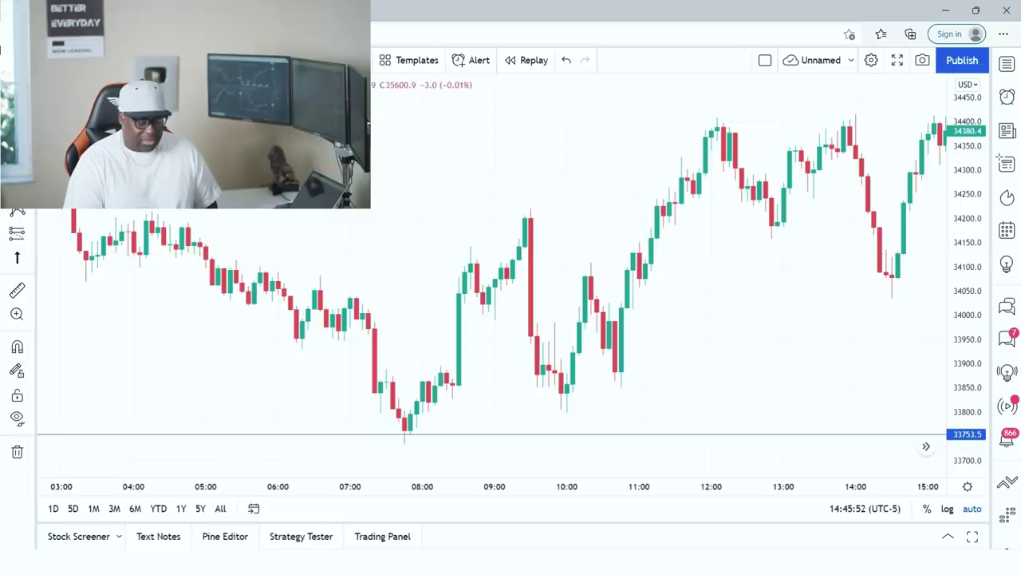
- Draw a rectangle from 33883.1 to 33748.2 over the 28 January lows and a trend line from 33786.7 at 09:55 to 33884.5 at 11:00
mouse_move(416, 372)
mouse_down()
mouse_move(622, 429)
mouse_move(723, 433)
mouse_up()
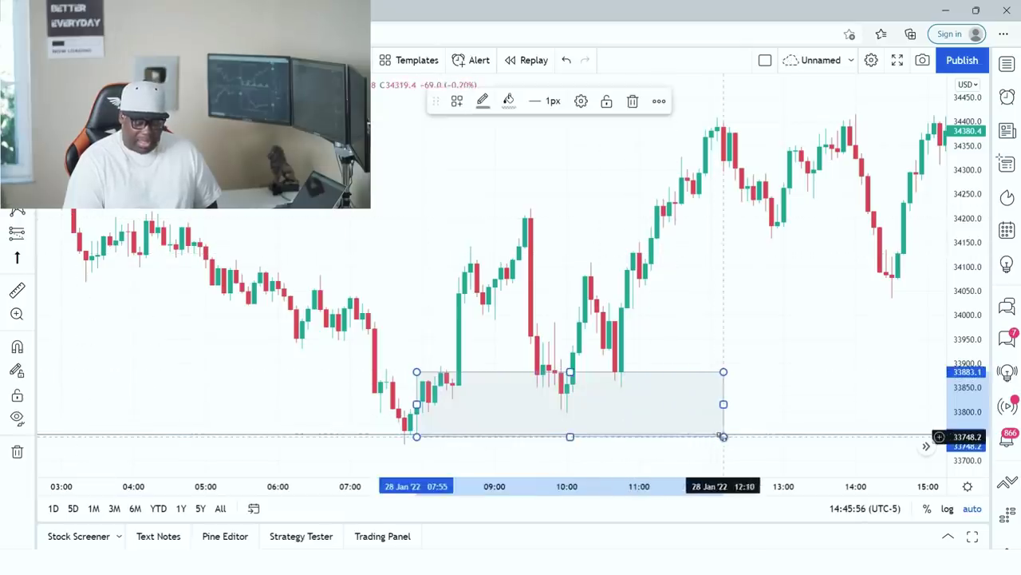
click(566, 375)
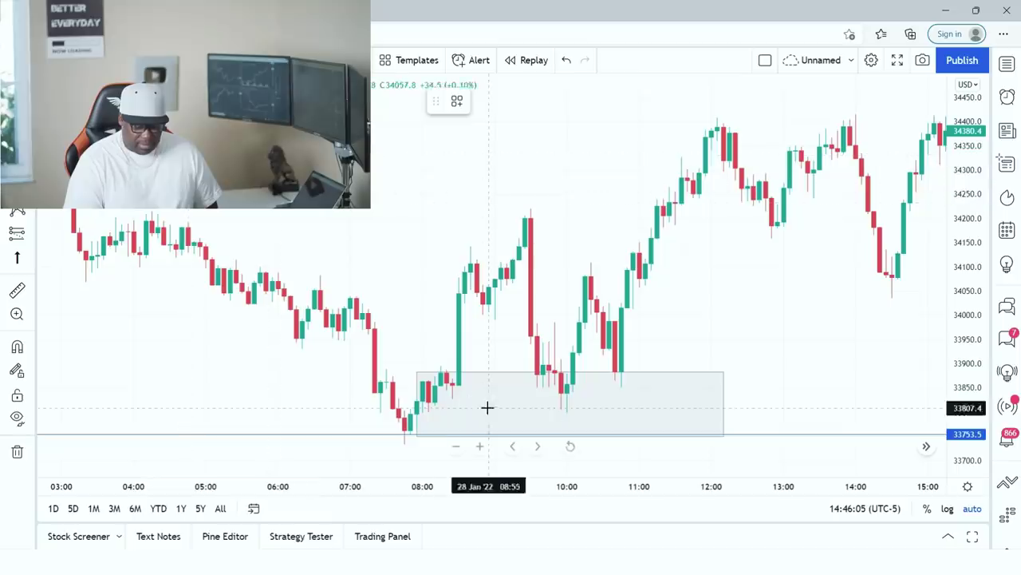
click(562, 416)
click(639, 372)
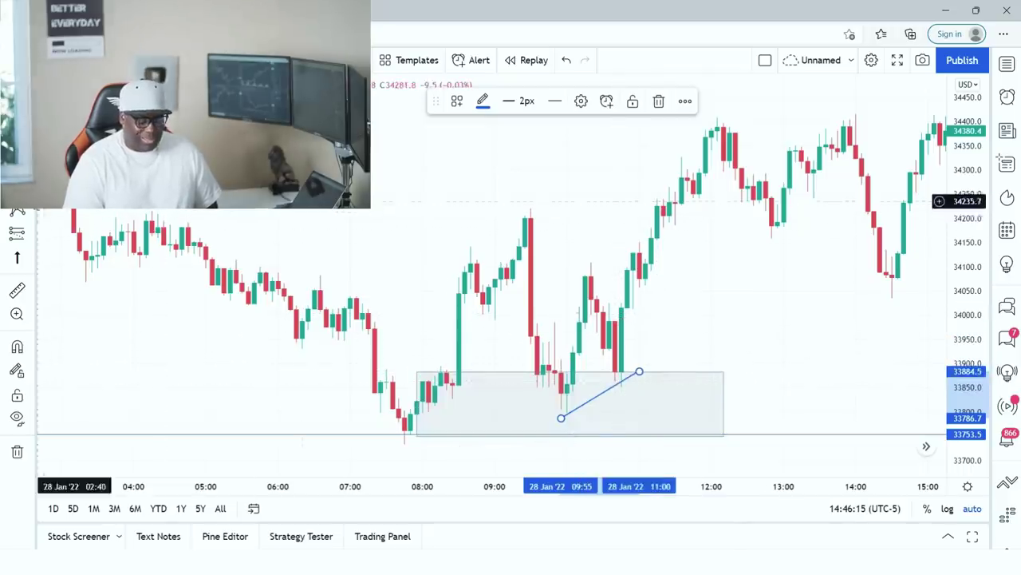
- Place a long position at 34020.9 on the 10:45 candle, with its stop at 33866.6 and target at 34394.1
click(31, 233)
click(61, 234)
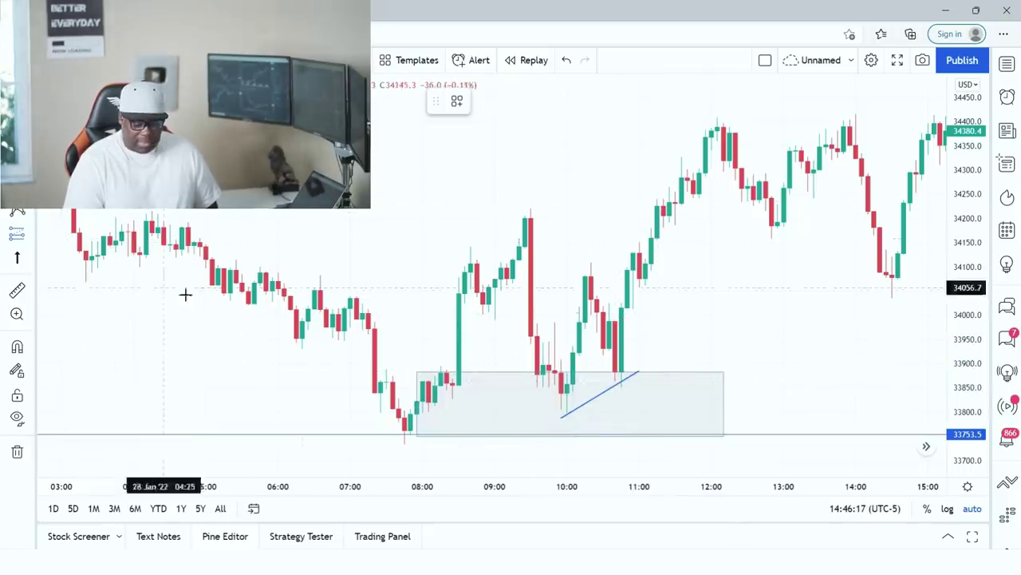
click(628, 302)
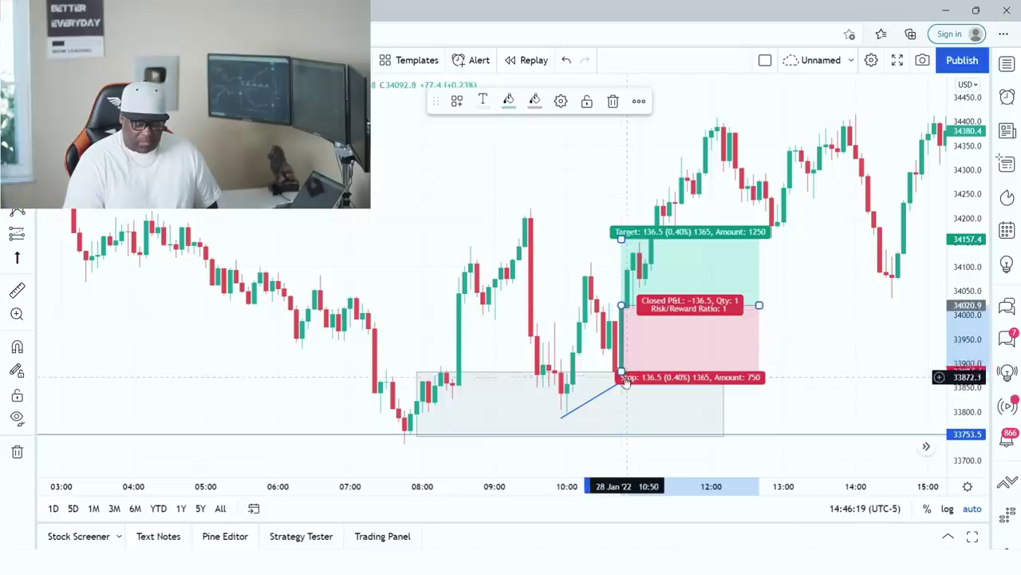
mouse_move(622, 372)
mouse_down()
mouse_move(622, 392)
mouse_move(621, 379)
mouse_up()
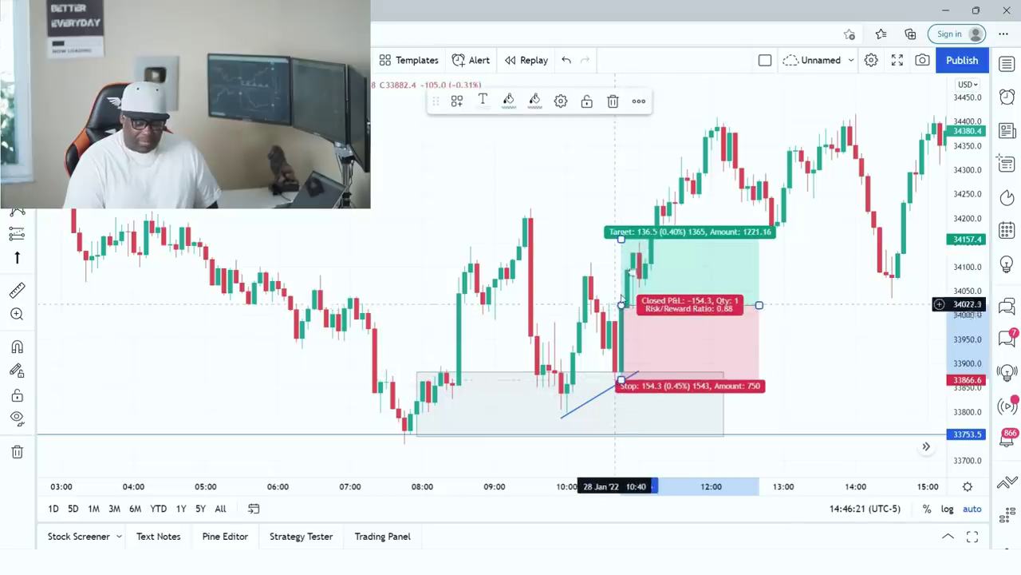
drag(622, 238, 622, 123)
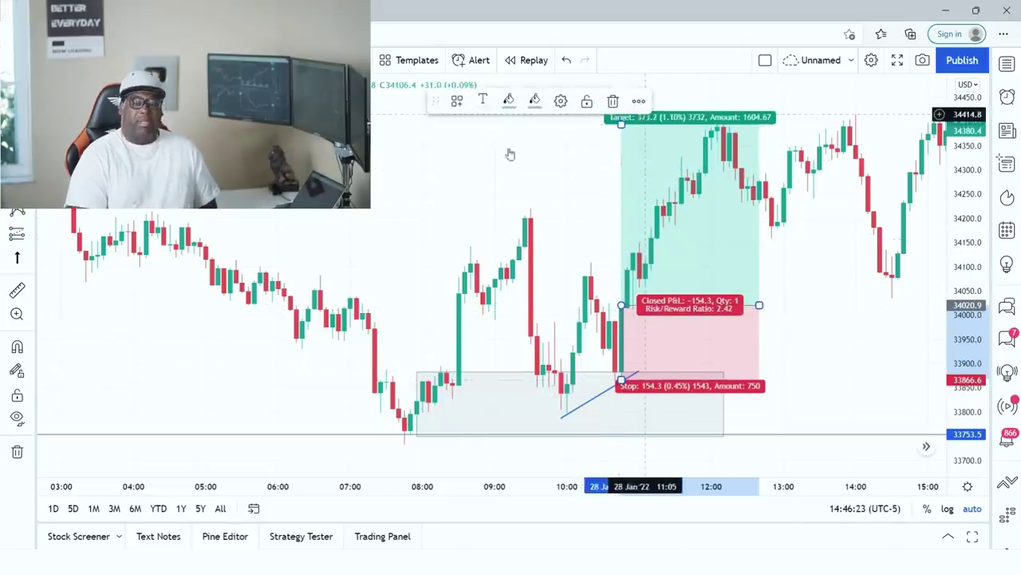
click(438, 186)
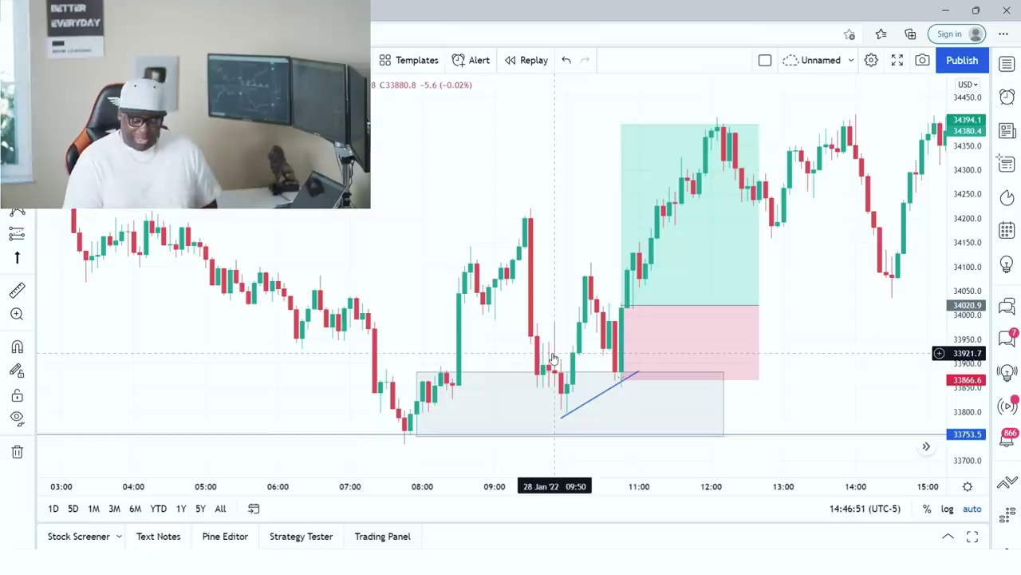
- Move the long position's entry to 34114.5 at 10:25, keeping its stop and target levels
click(629, 330)
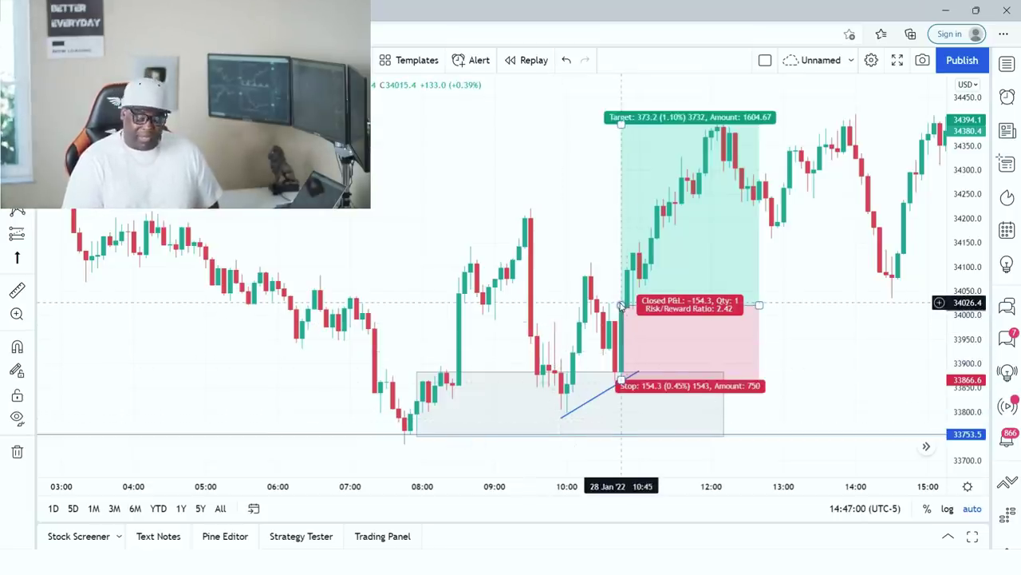
click(607, 295)
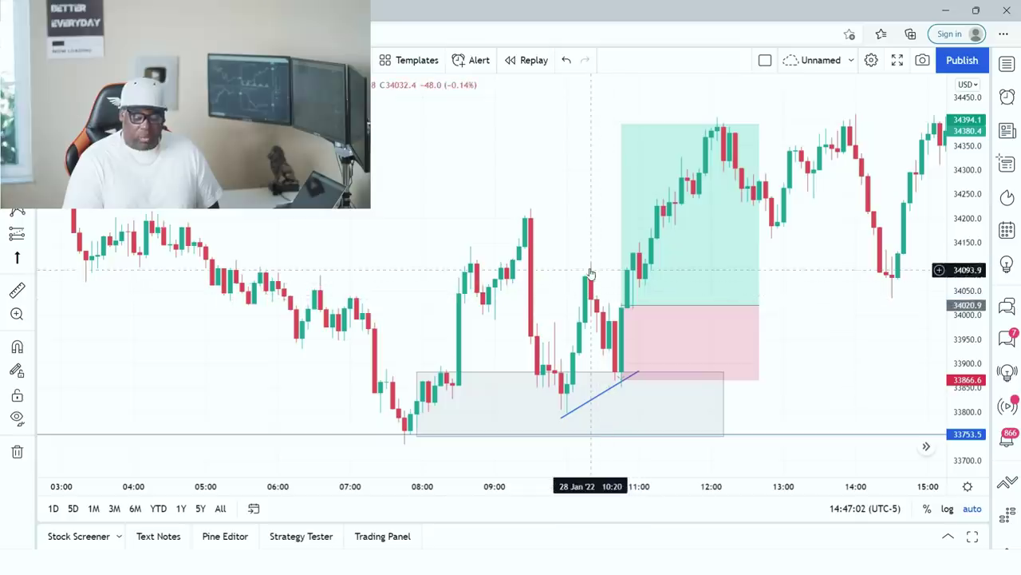
click(617, 295)
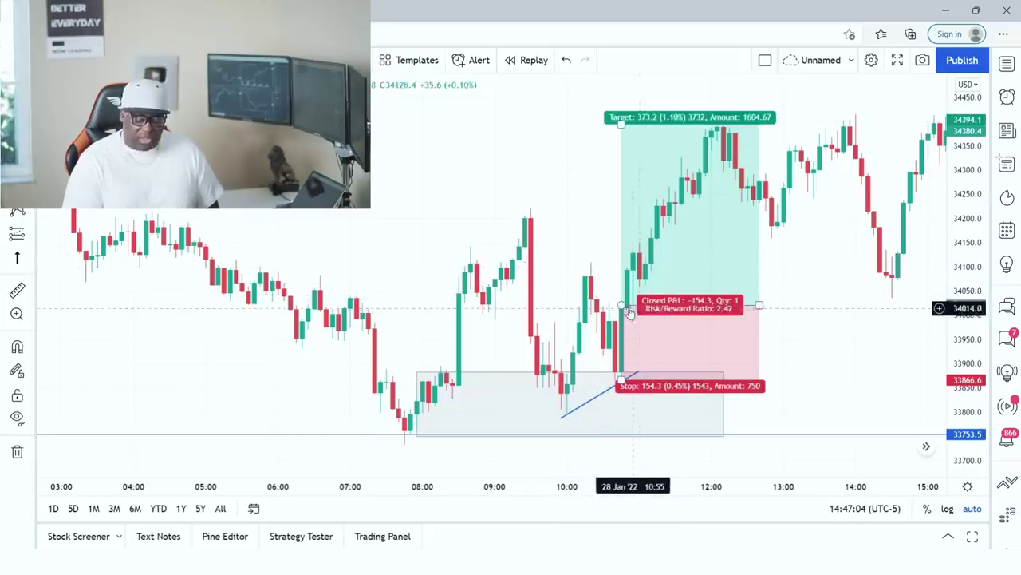
drag(620, 295, 597, 259)
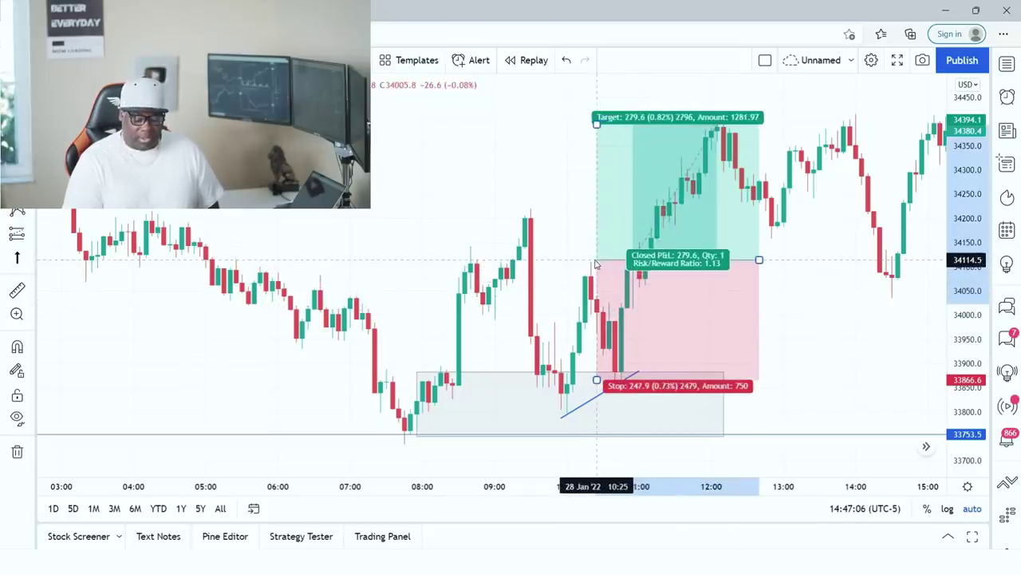
click(549, 392)
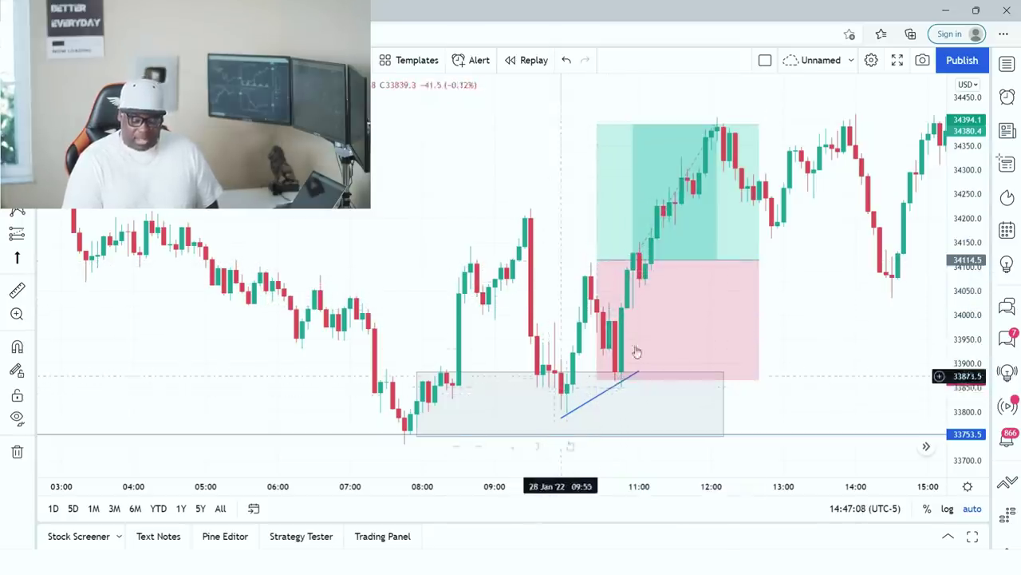
click(591, 266)
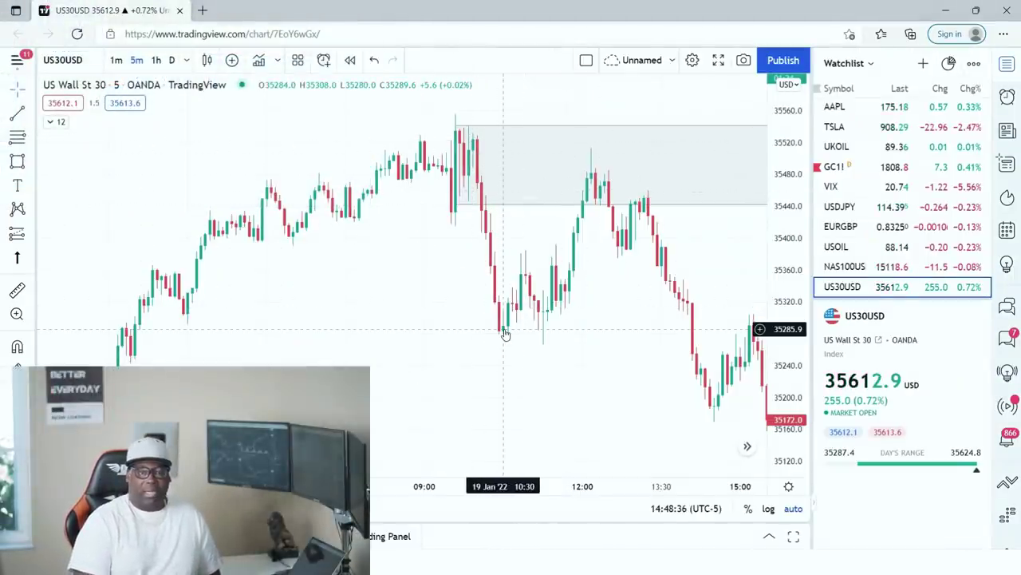
- Draw a smaller rectangle inside the US30USD zone, starting at 35481.4 near the 12:20 candle and ending near the zone's lower edge
click(591, 186)
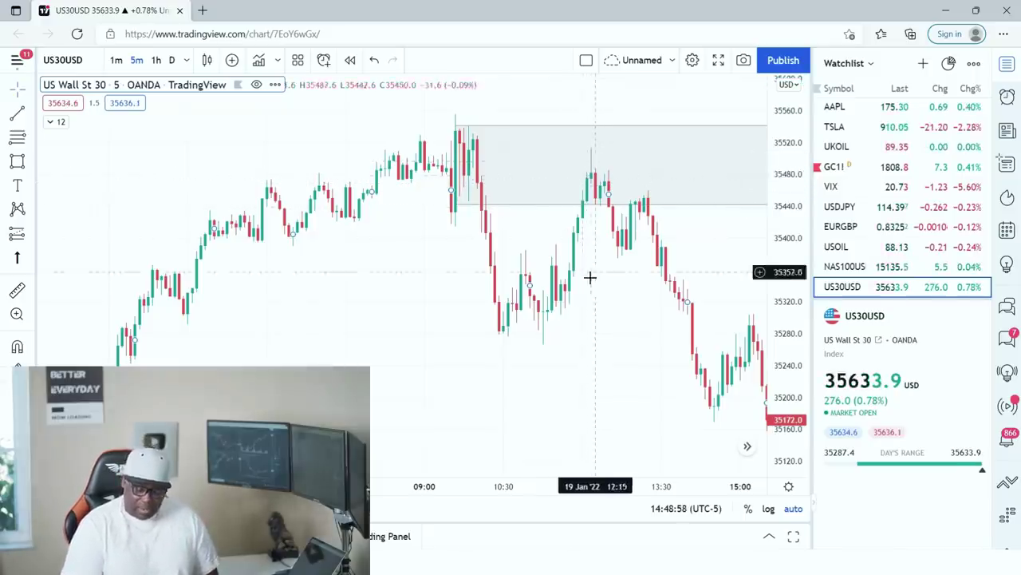
scroll(588, 274, up, 2)
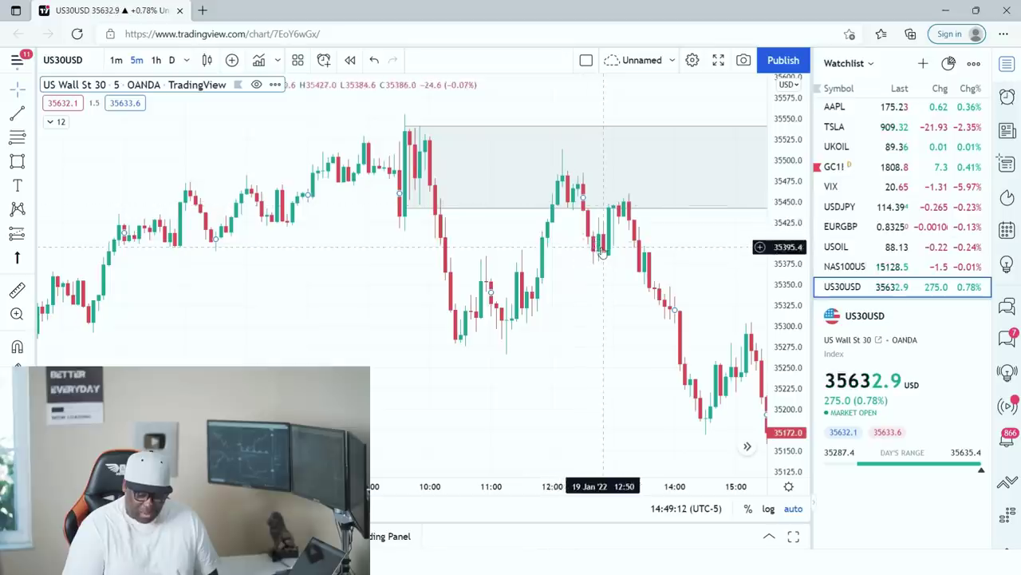
click(30, 161)
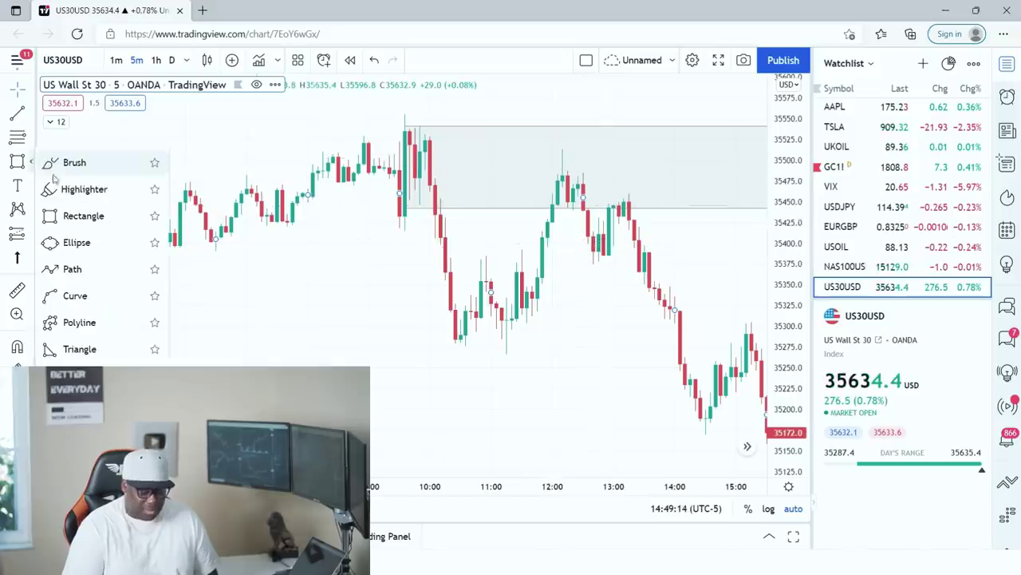
click(68, 217)
click(573, 175)
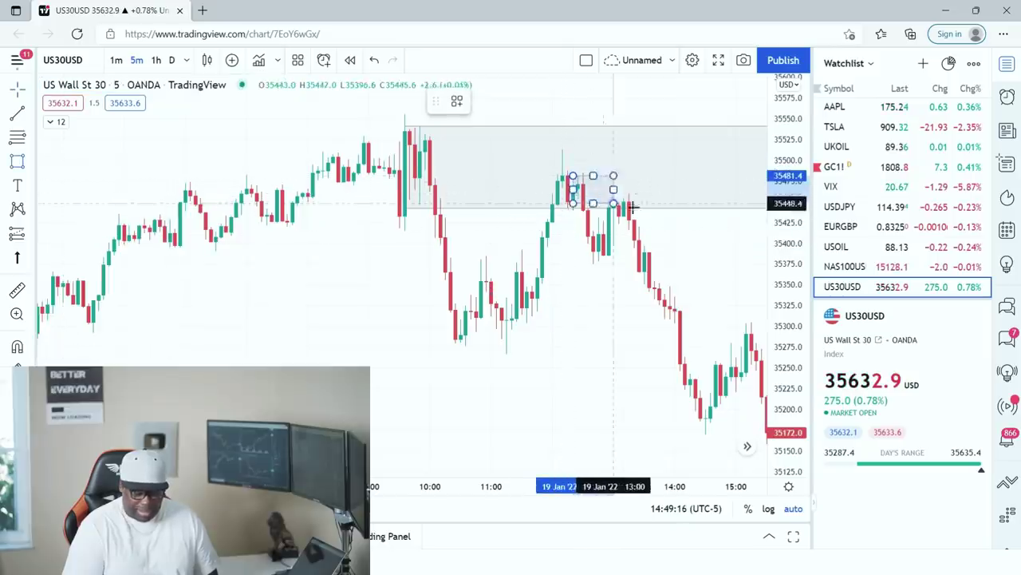
click(700, 207)
click(633, 238)
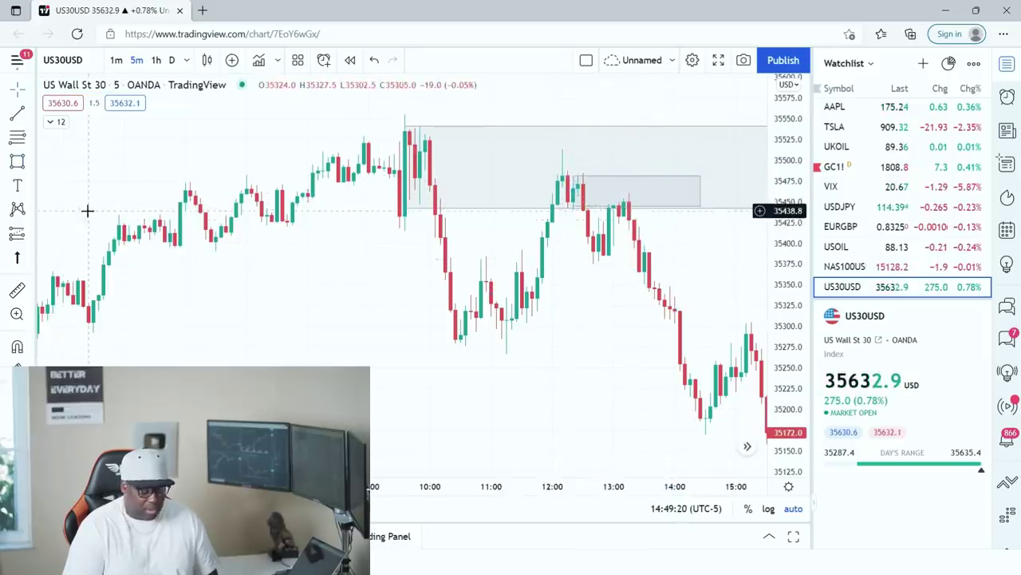
- Place a short position at 35415.5 on the 13:10 candle, with its stop at about 35460 and target at about 35200
click(32, 234)
click(56, 259)
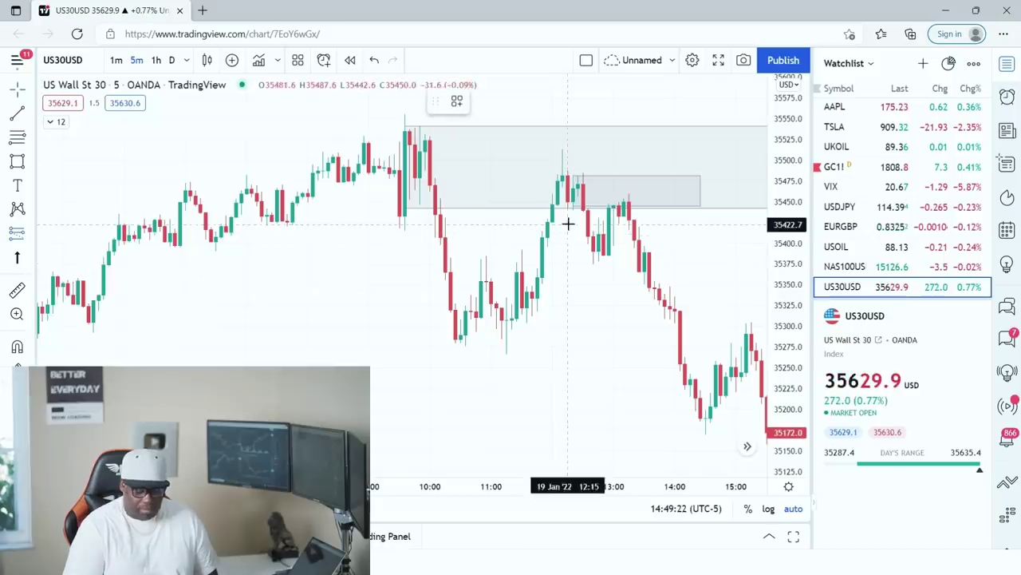
click(624, 230)
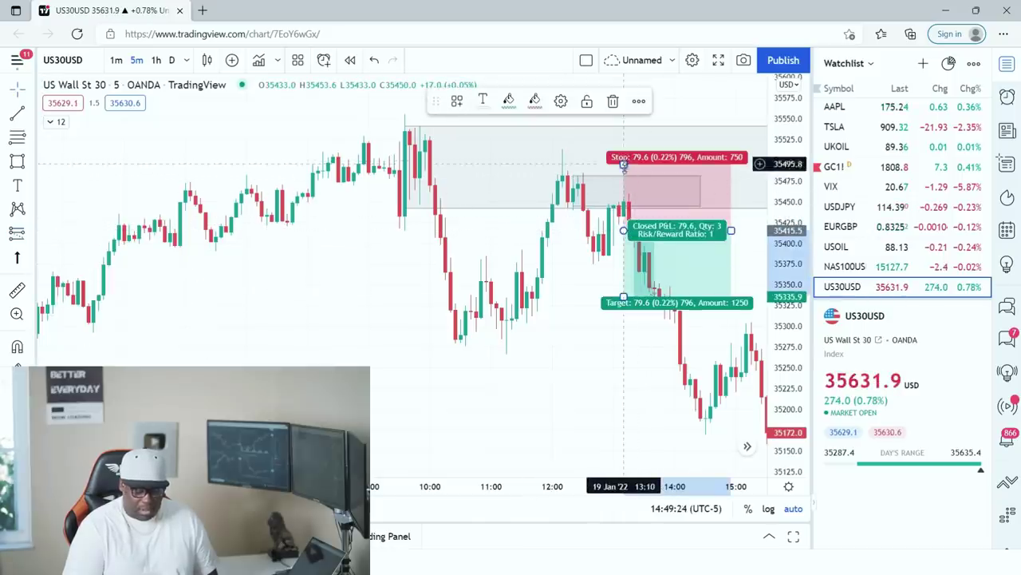
drag(624, 164, 625, 192)
drag(624, 301, 624, 412)
click(330, 332)
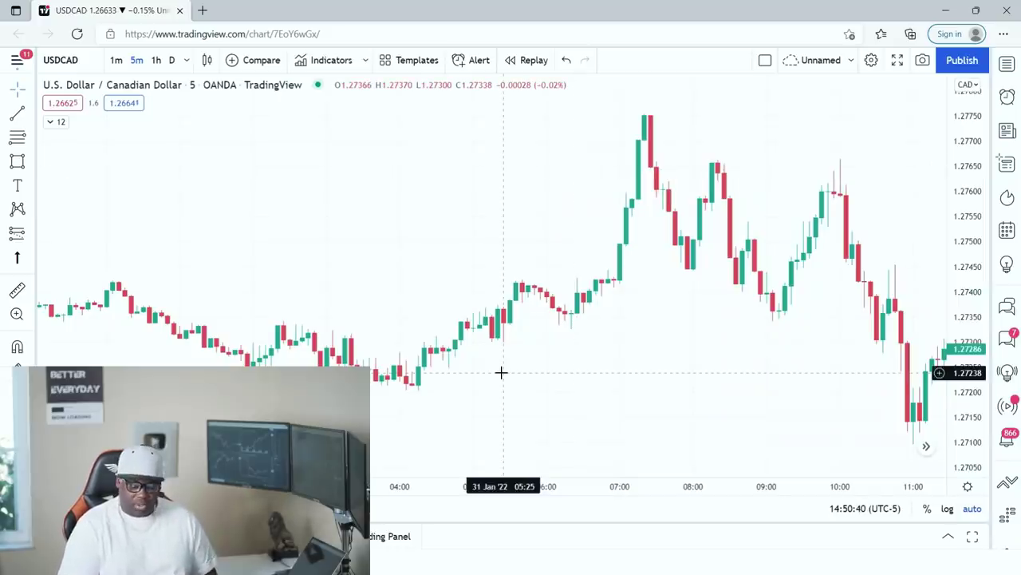
scroll(502, 372, down, 3)
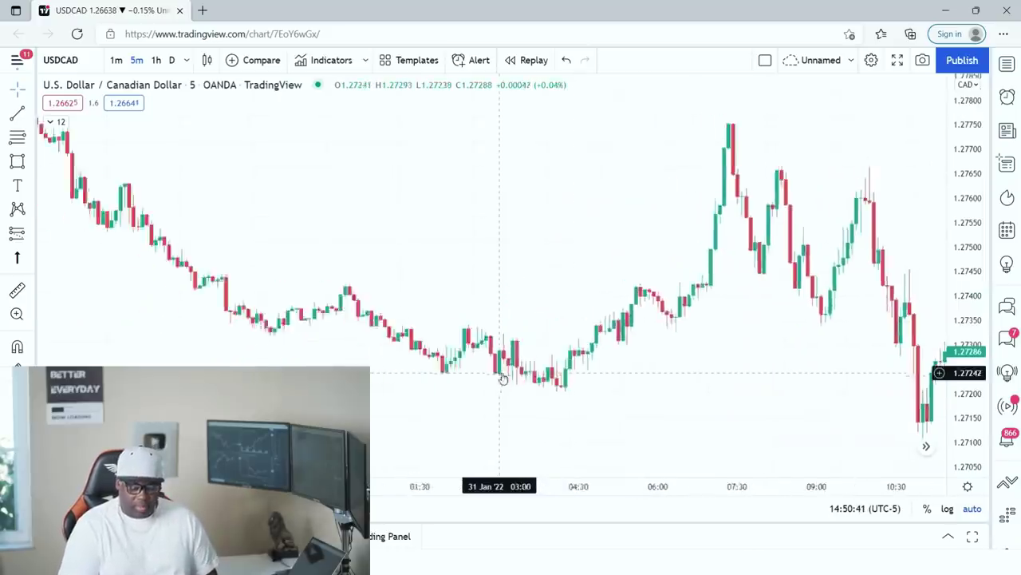
scroll(663, 360, down, 1)
scroll(670, 366, up, 1)
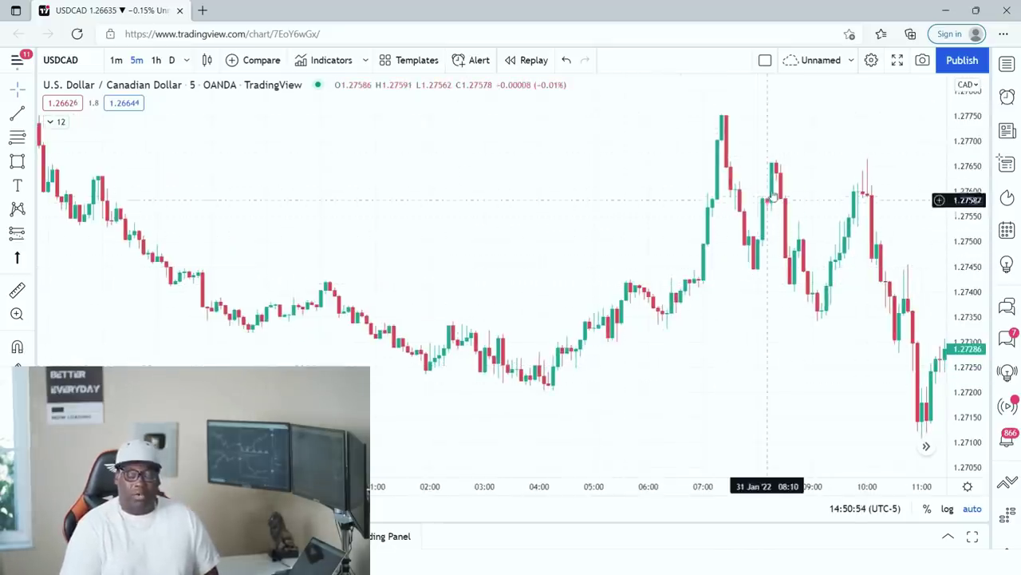
scroll(770, 170, up, 1)
scroll(770, 169, up, 1)
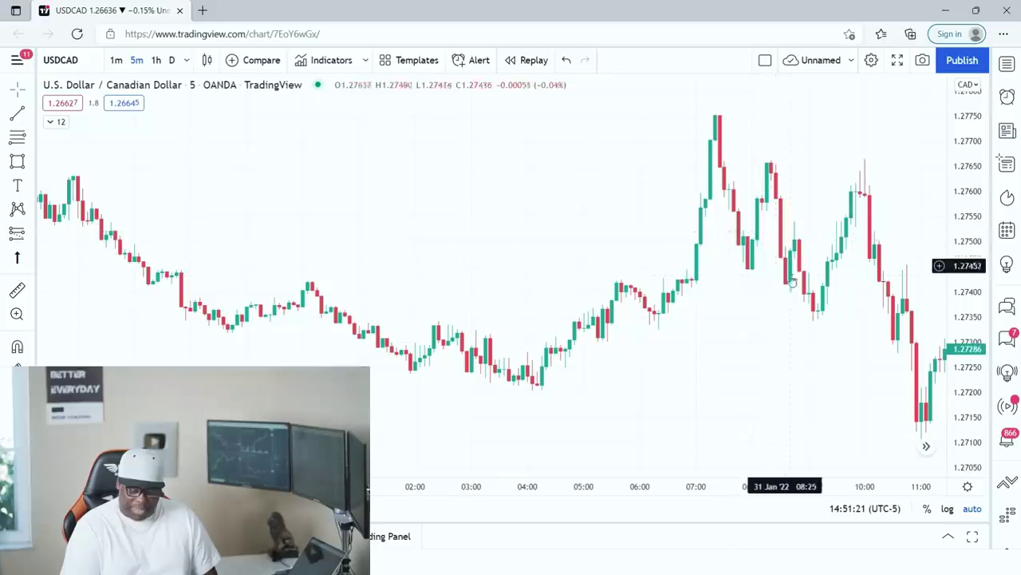
- Draw a rectangle on the USDCAD chart from 1.27752 at the highest peak to 1.27647 at 10:50
click(30, 165)
click(152, 213)
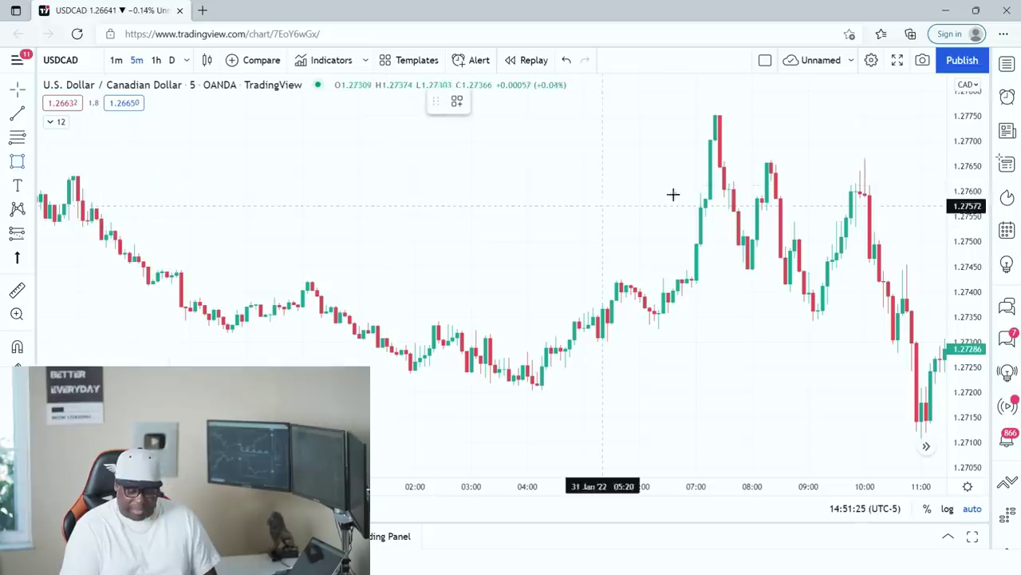
click(715, 116)
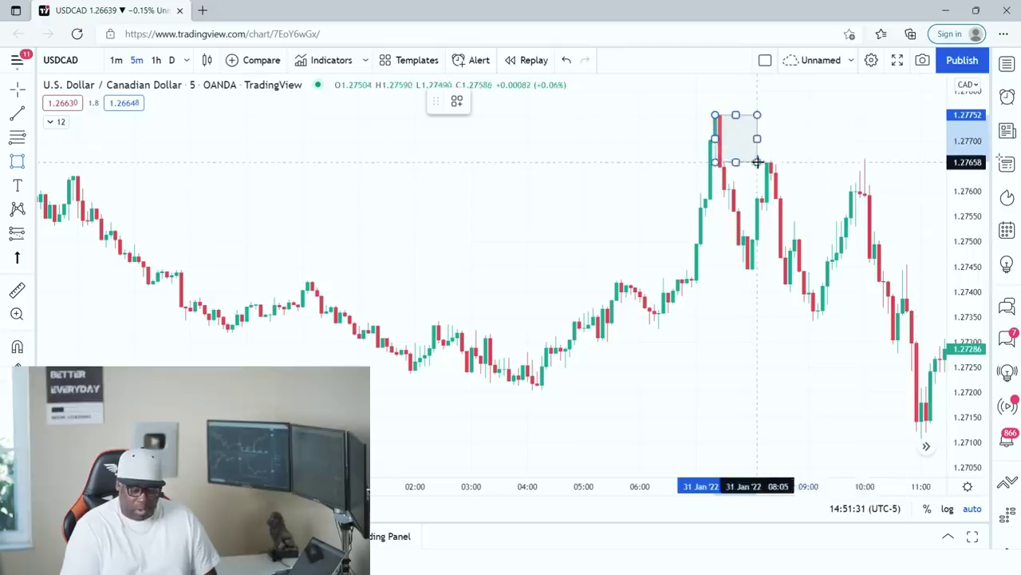
click(912, 167)
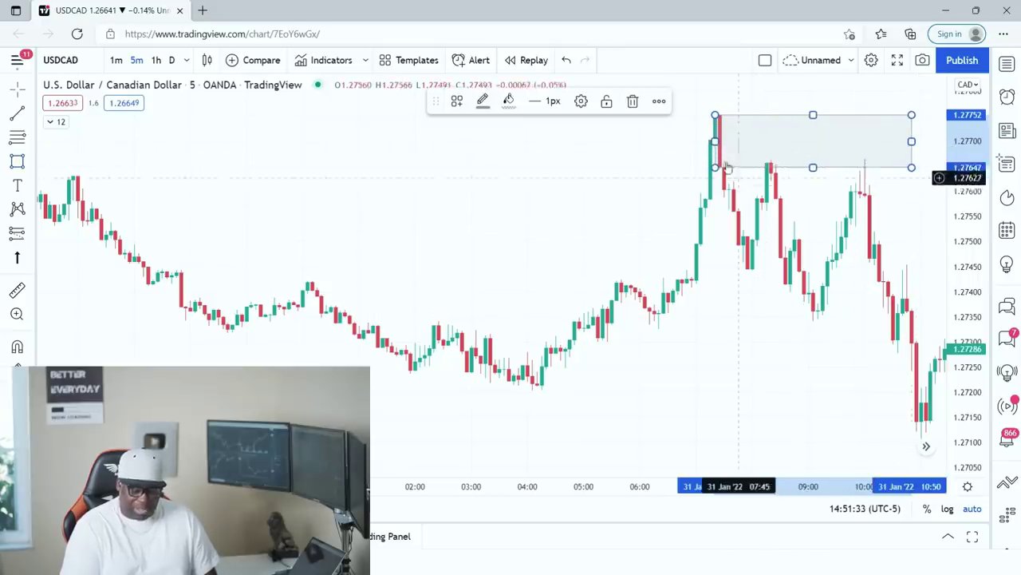
click(763, 205)
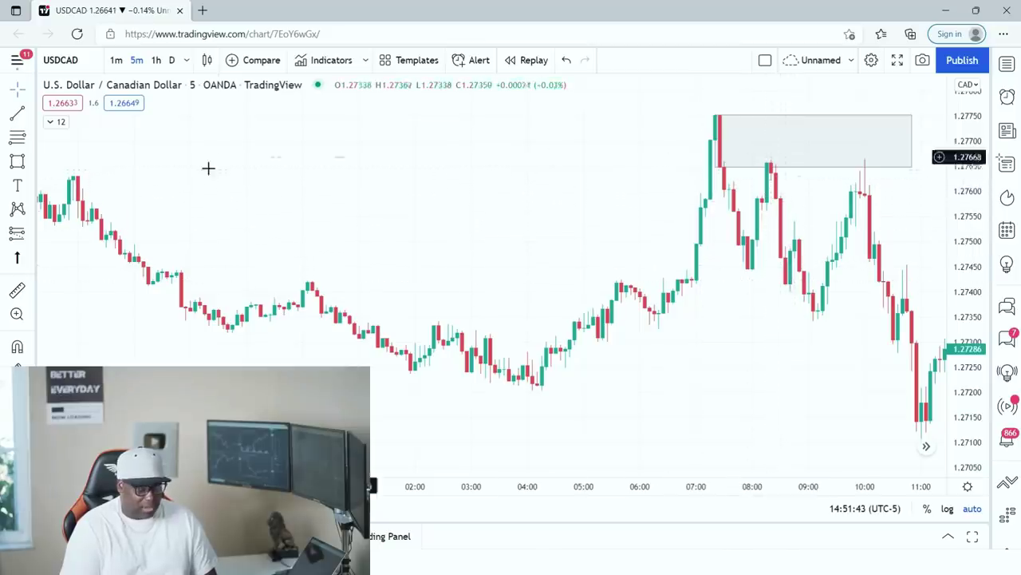
- Draw a second, narrower USDCAD rectangle from the top of the second peak, about 1.2766, down to about 1.2761 and past 11:00
click(28, 164)
click(69, 216)
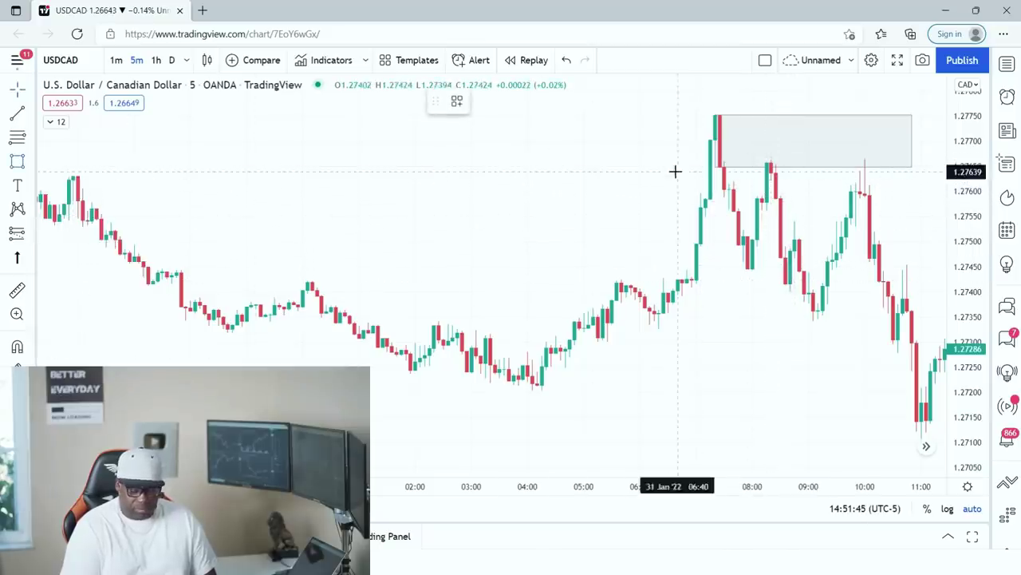
drag(765, 162, 935, 185)
right_click(935, 185)
key(Escape)
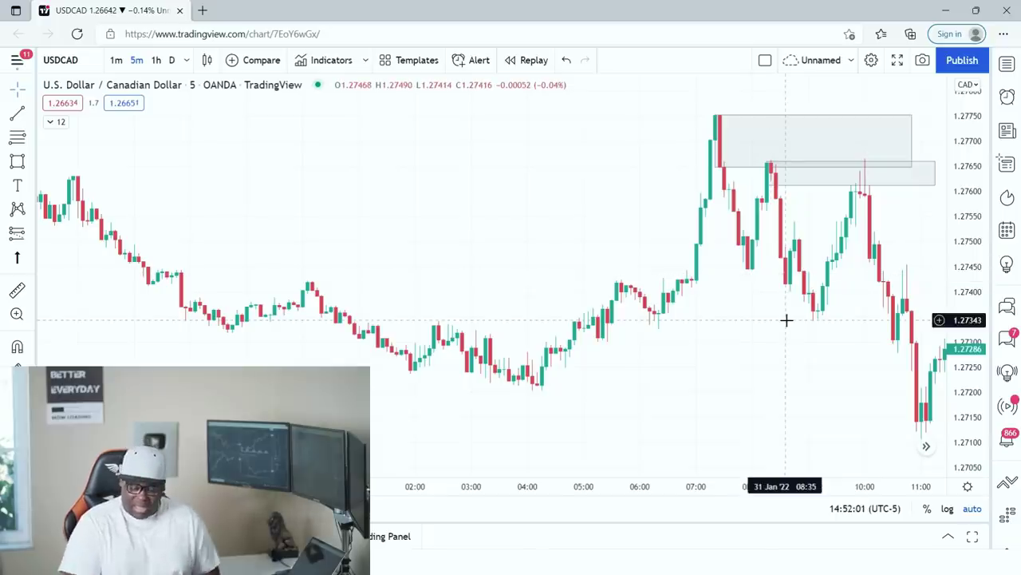
- Place a short position at 1.27587 on the 09:50 candle, with its stop at 1.27680 and target at about 1.2719
click(871, 165)
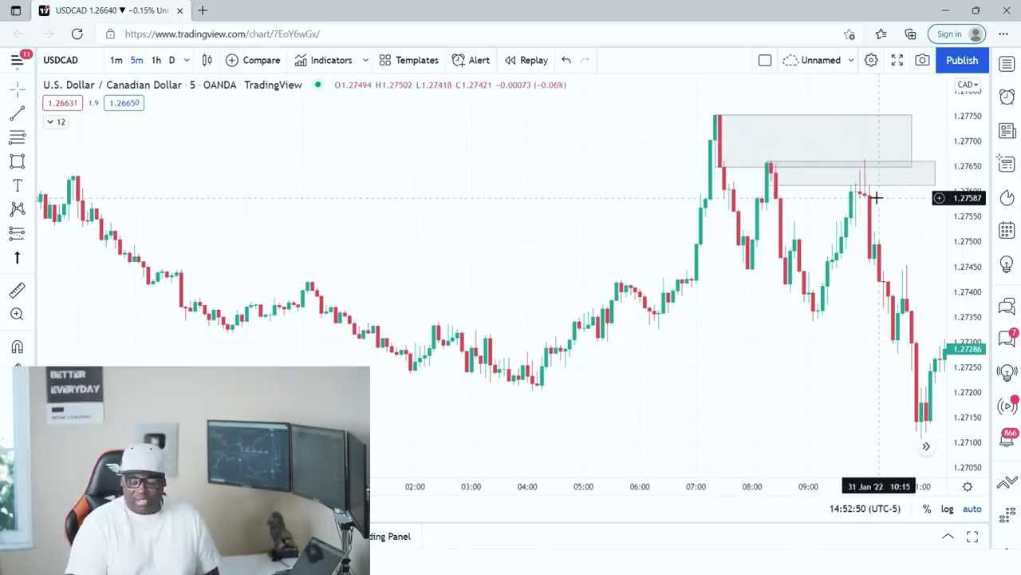
click(856, 197)
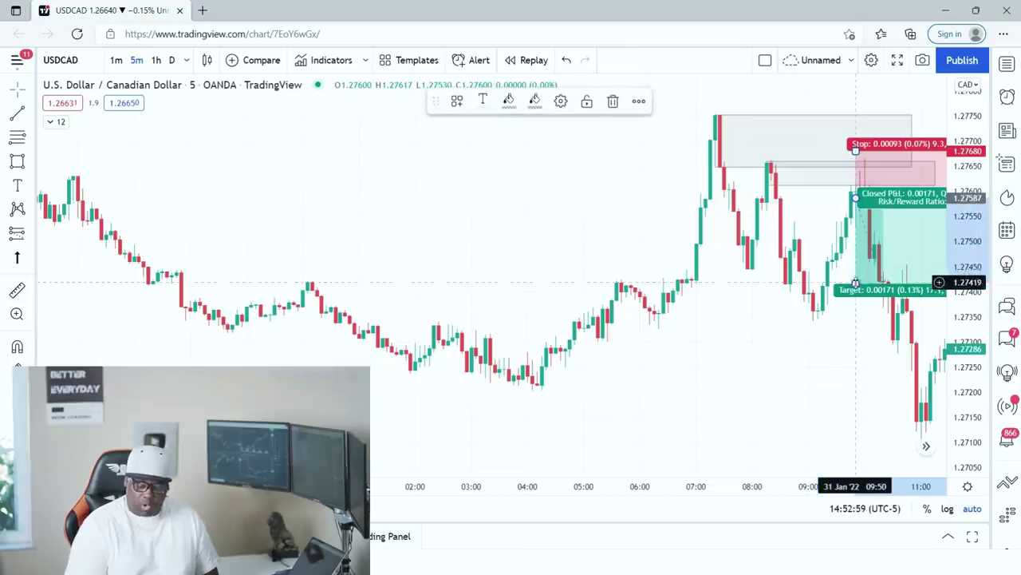
drag(856, 287, 874, 397)
click(738, 349)
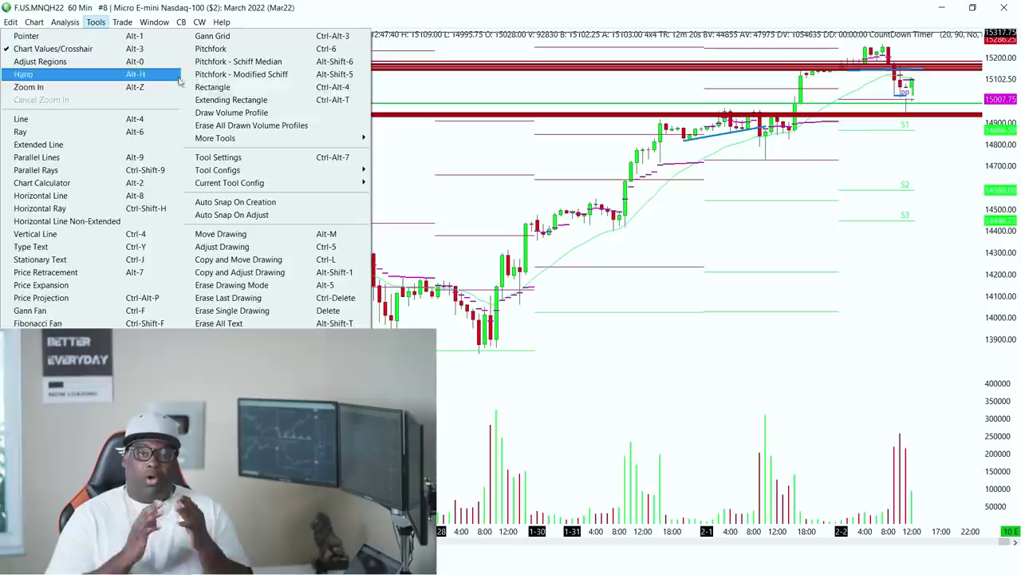
- On the futures platform's 60-minute MNQH22 chart, draw an extending rectangle from about 14970 down to about 14915
key(Escape)
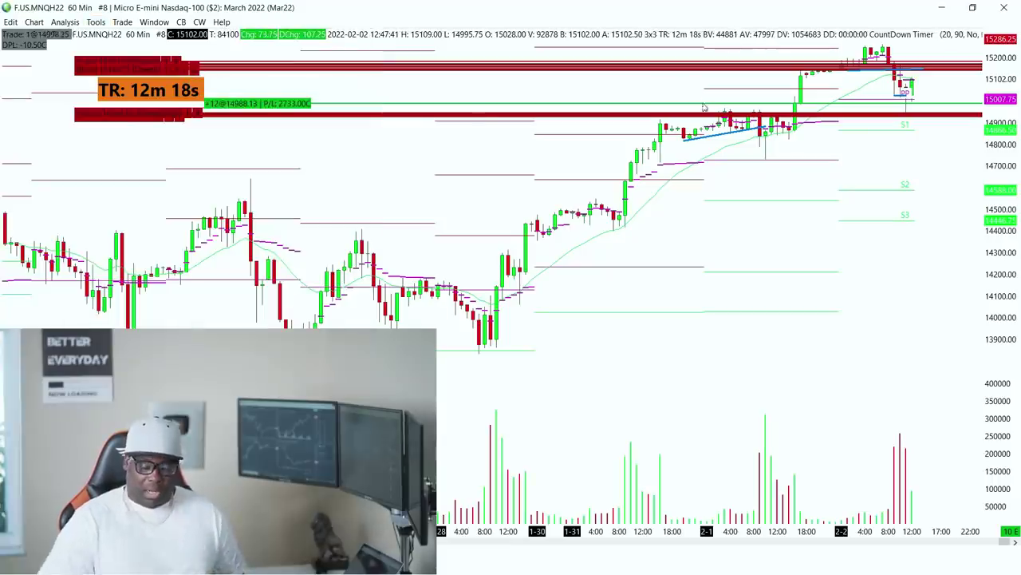
mouse_move(707, 107)
mouse_down()
mouse_move(755, 119)
mouse_move(943, 121)
mouse_up()
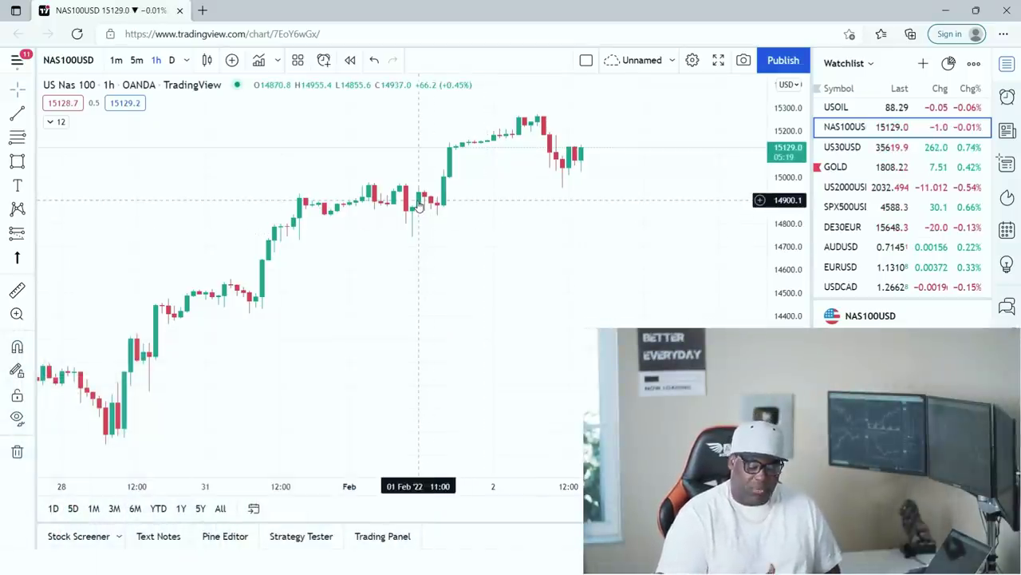
- Draw a rectangle on TradingView's hourly NAS100USD chart, starting at 14954.9 on 1 Feb at 02:00 and extending past the latest candle
click(30, 162)
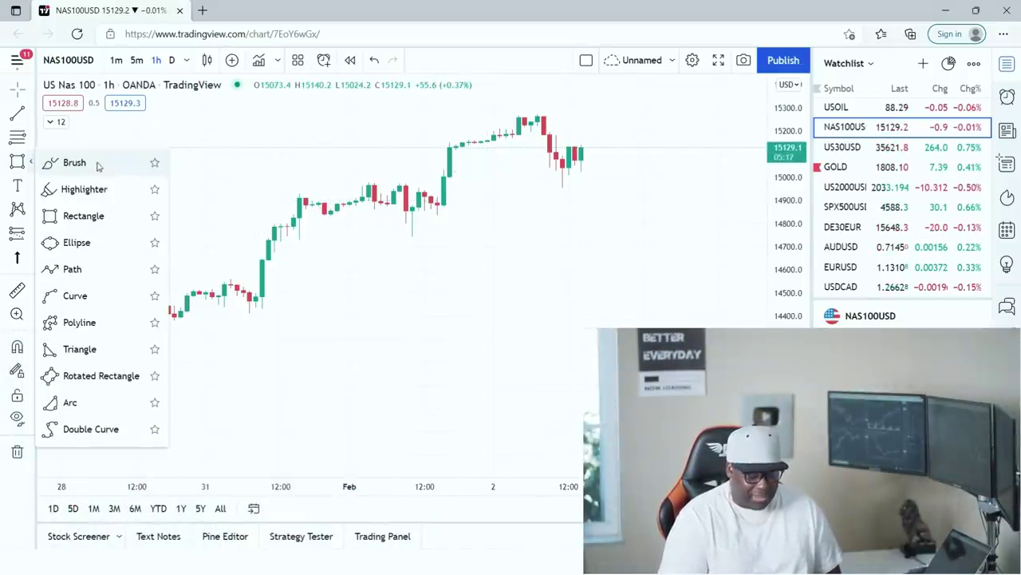
click(83, 214)
click(363, 187)
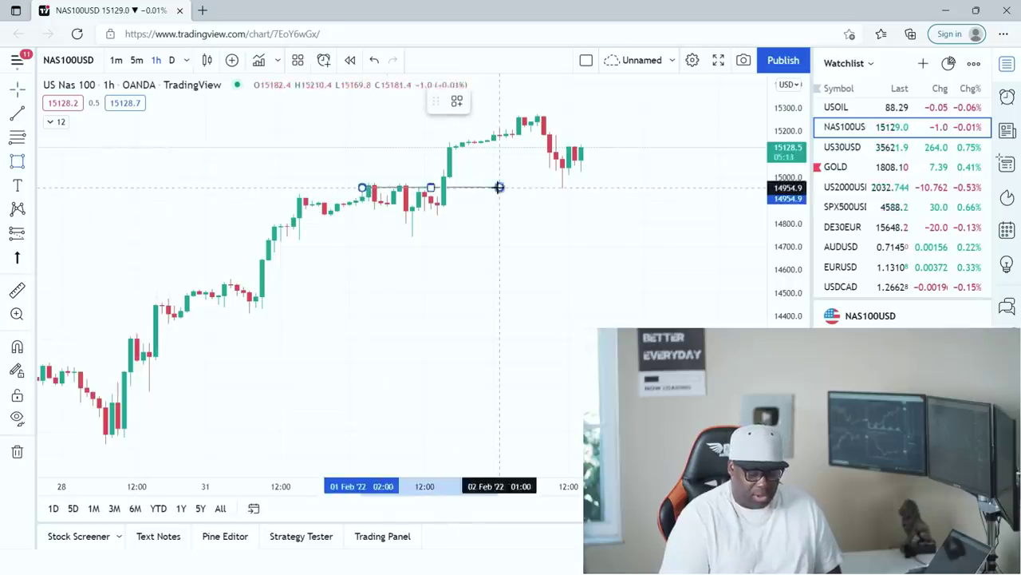
click(681, 182)
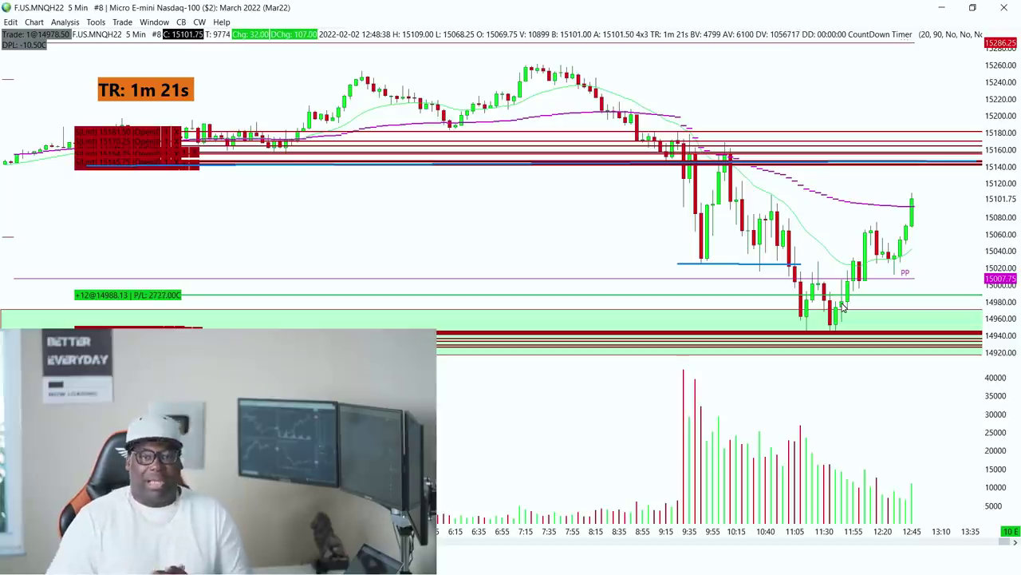
- Cancel all working orders on the five-minute MNQH22 chart and close the open 12-contract position
right_click(279, 216)
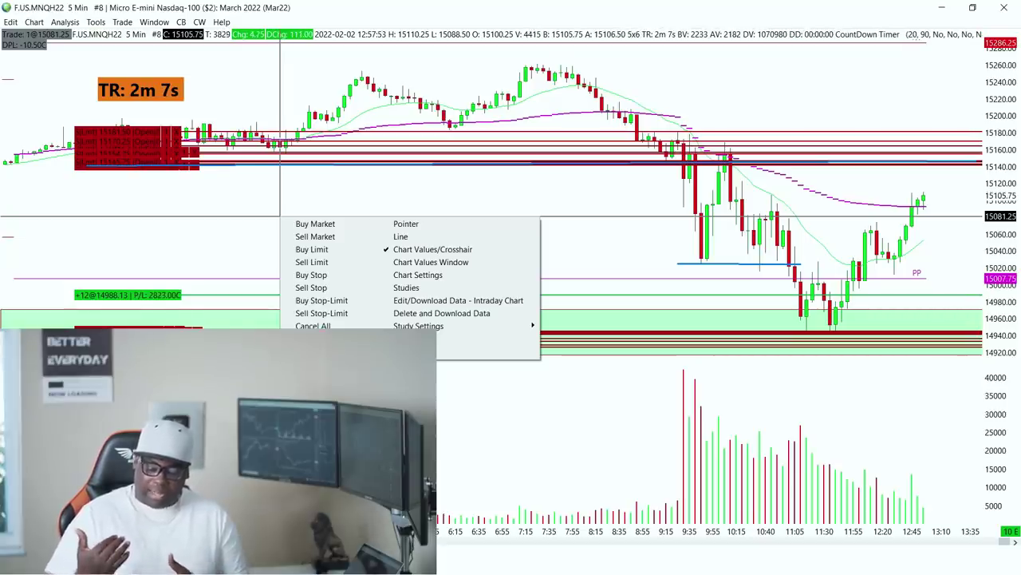
click(313, 326)
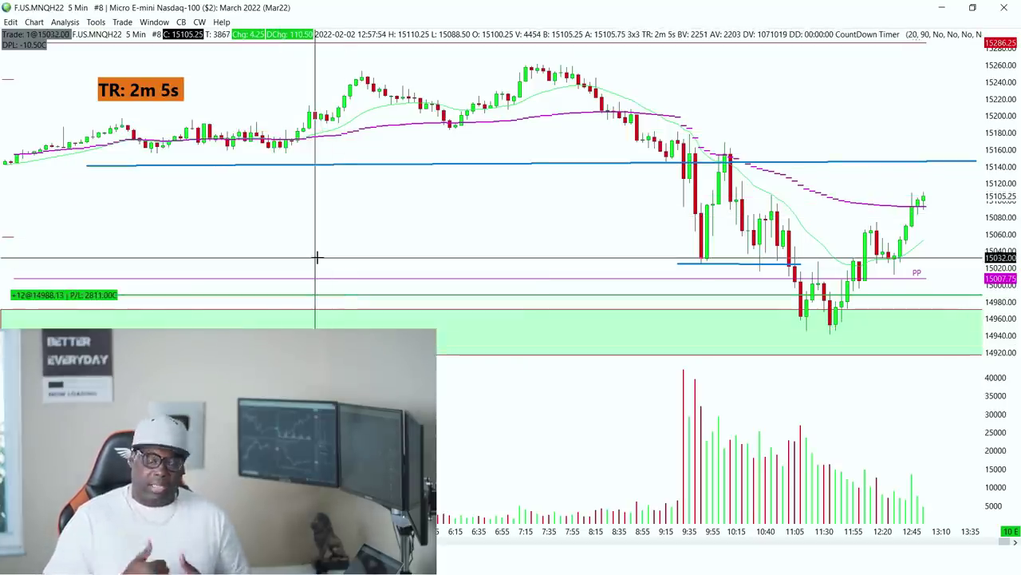
right_click(263, 226)
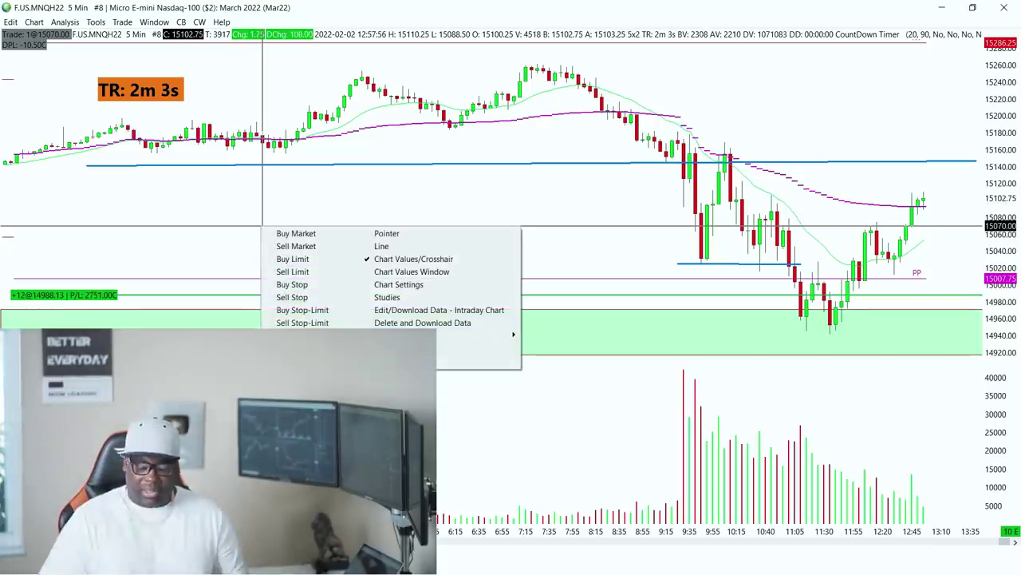
click(304, 349)
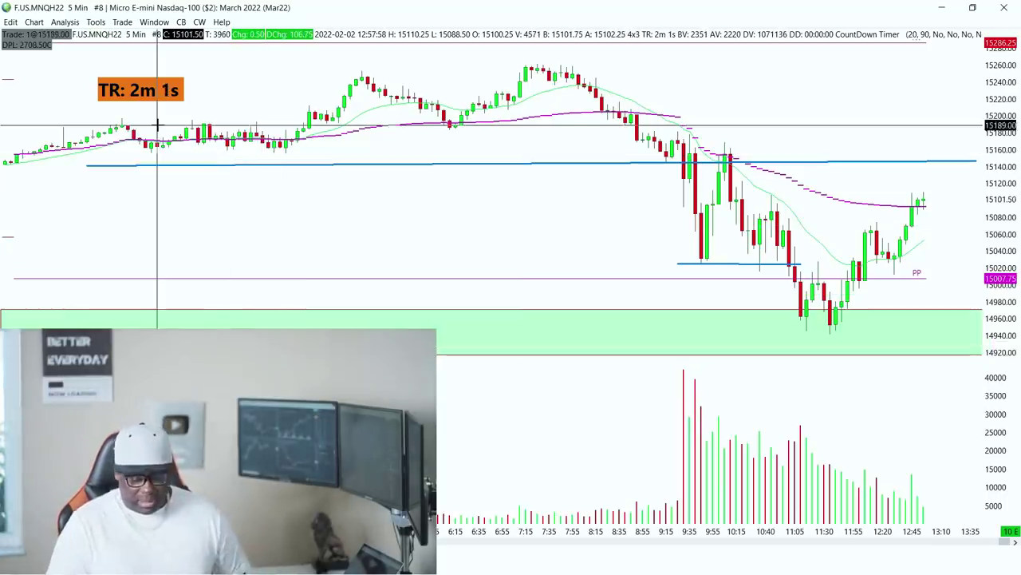
click(407, 231)
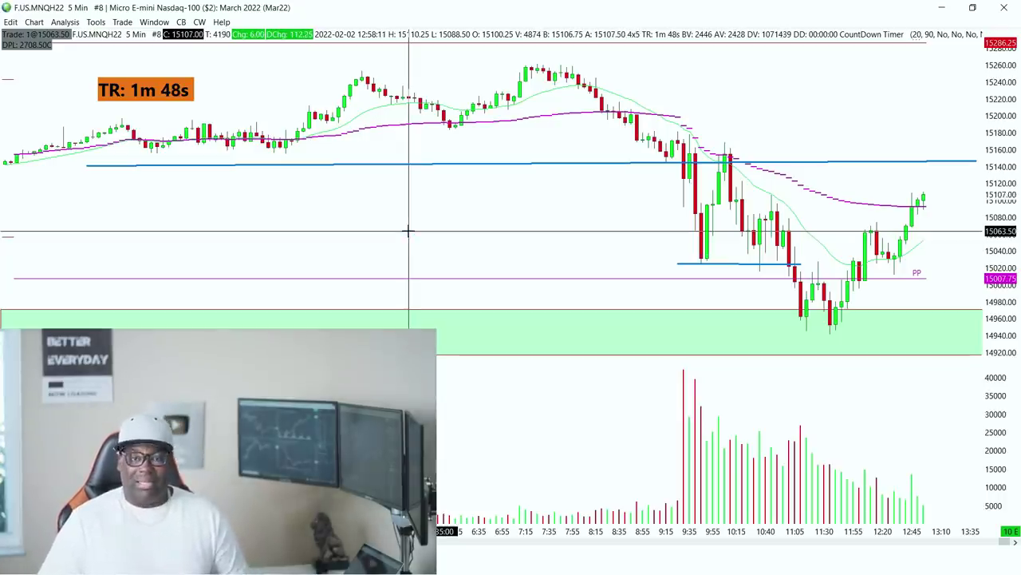